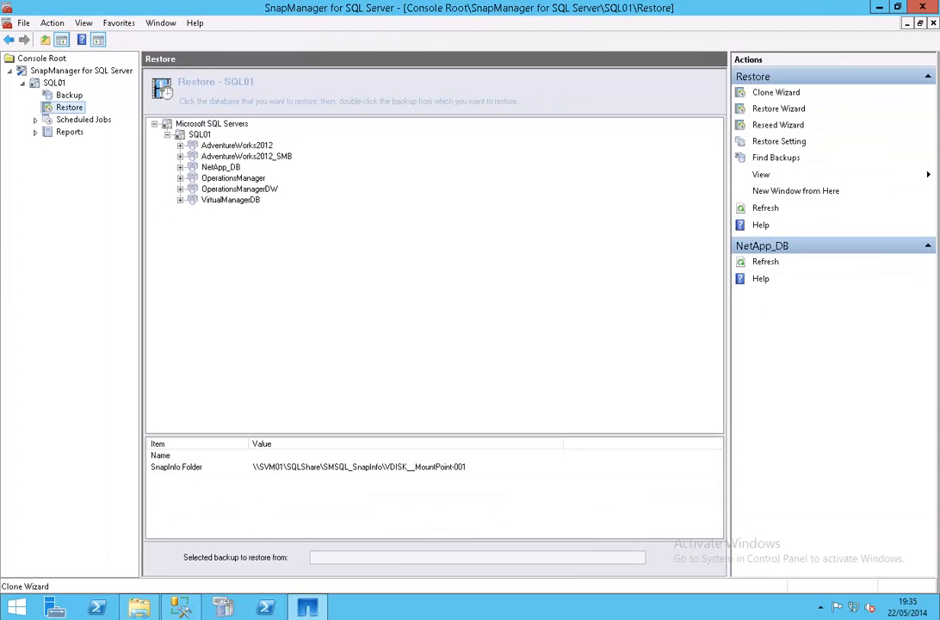
- Launch the Clone Wizard and choose Clone Active Production Databases as the clone type
{"action": "left_click", "coordinate": [776, 92]}
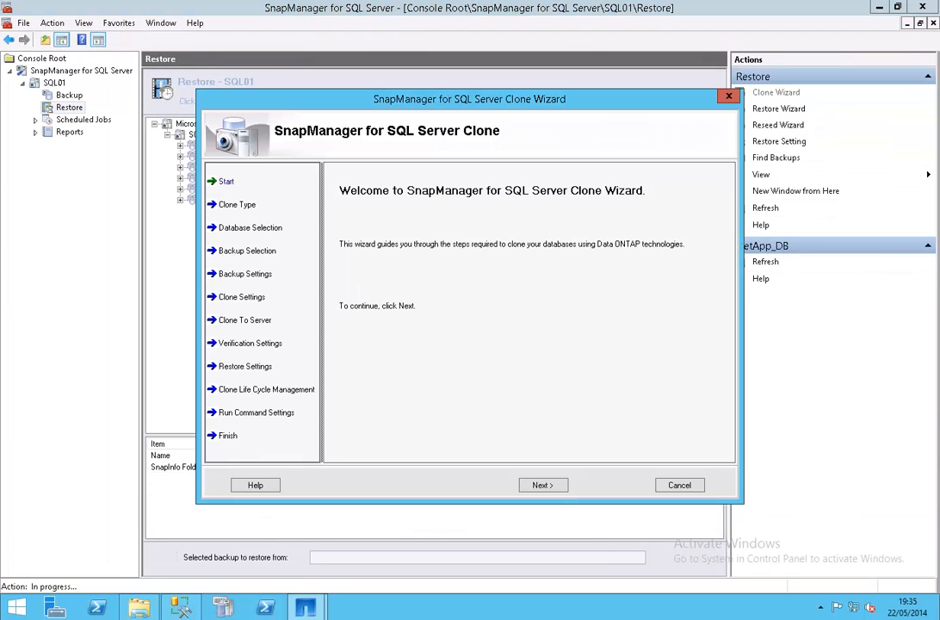
{"action": "left_click", "coordinate": [543, 486]}
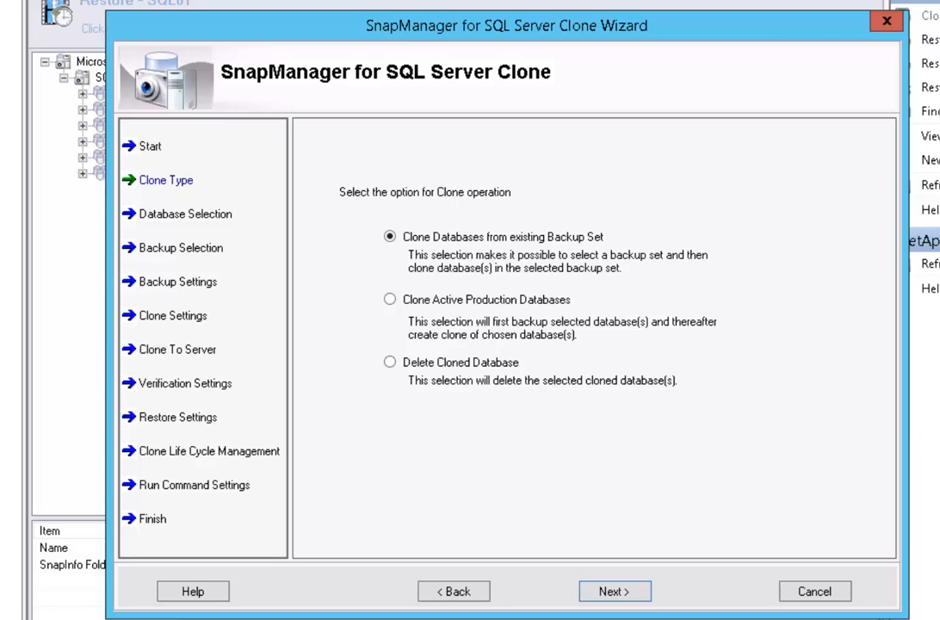
{"action": "left_click", "coordinate": [390, 300]}
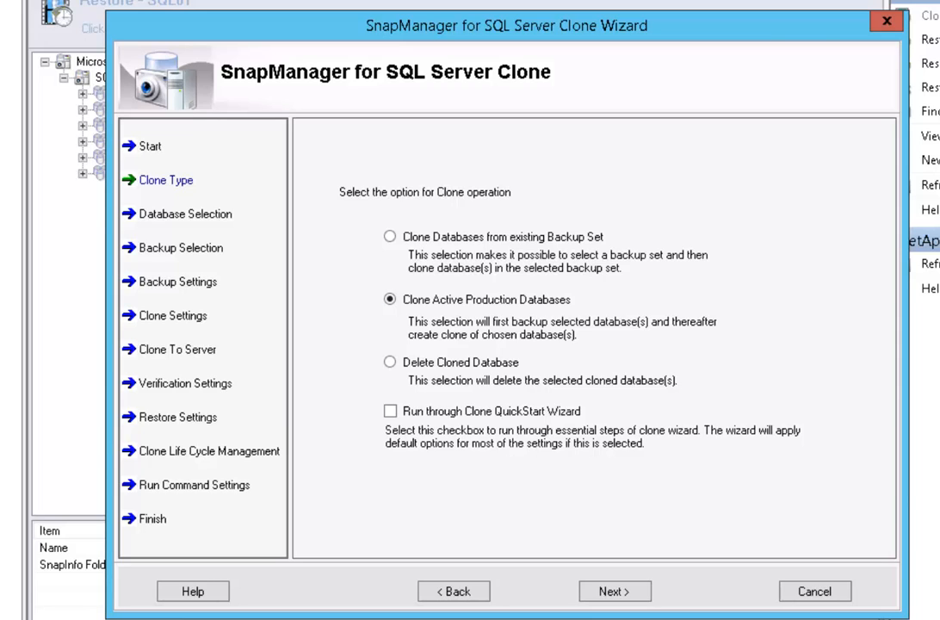
{"action": "left_click", "coordinate": [390, 362]}
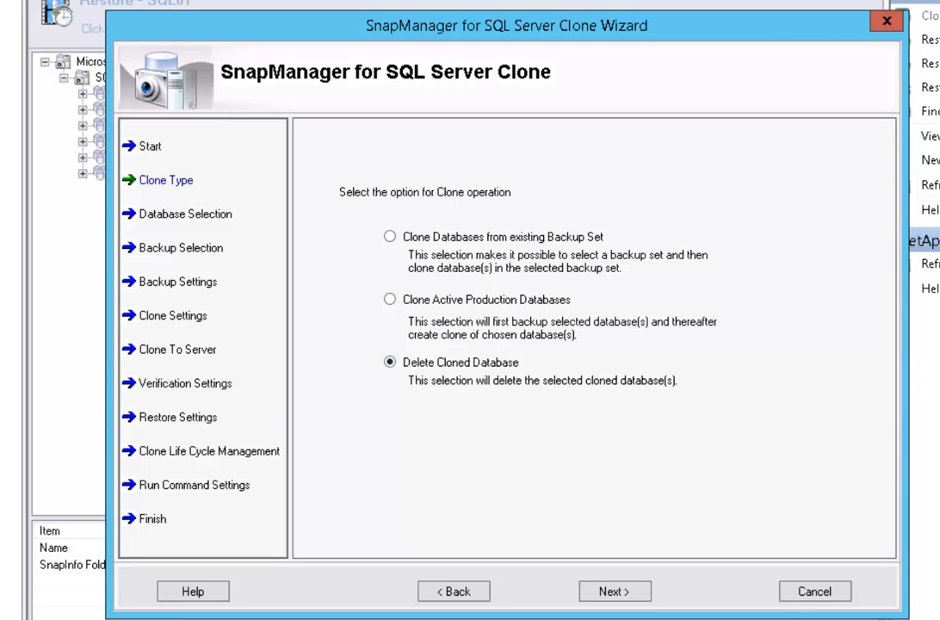
{"action": "left_click", "coordinate": [391, 300]}
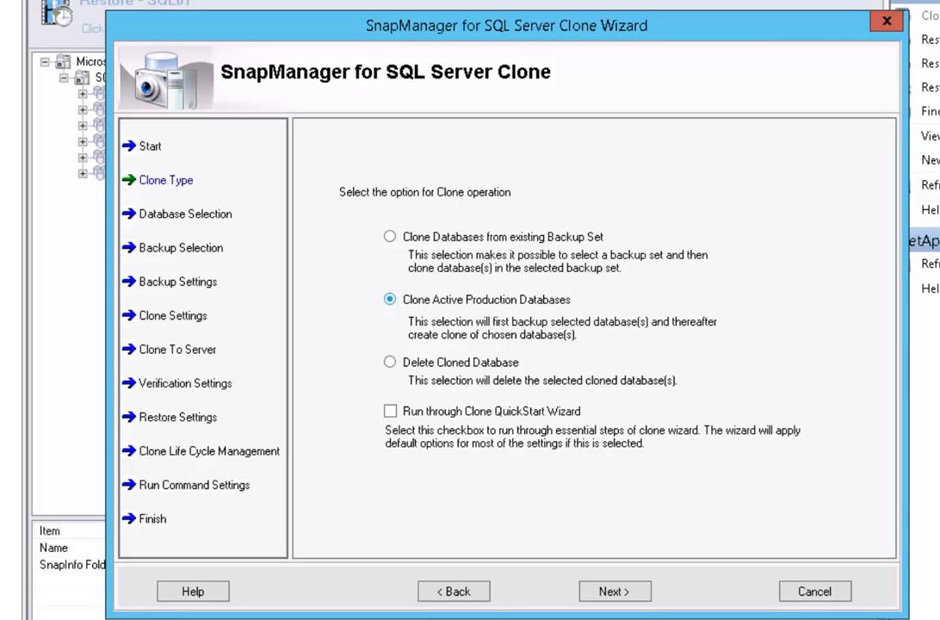
{"action": "left_click", "coordinate": [614, 590]}
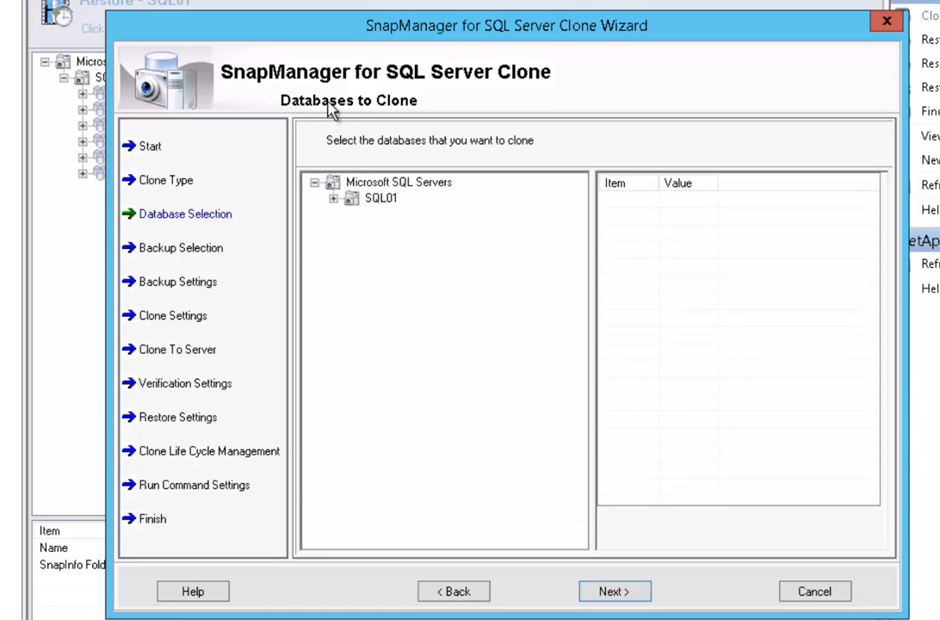
- Expand SQL01 and select AdventureWorks2012_SMB as the database to clone
{"action": "left_click", "coordinate": [332, 199]}
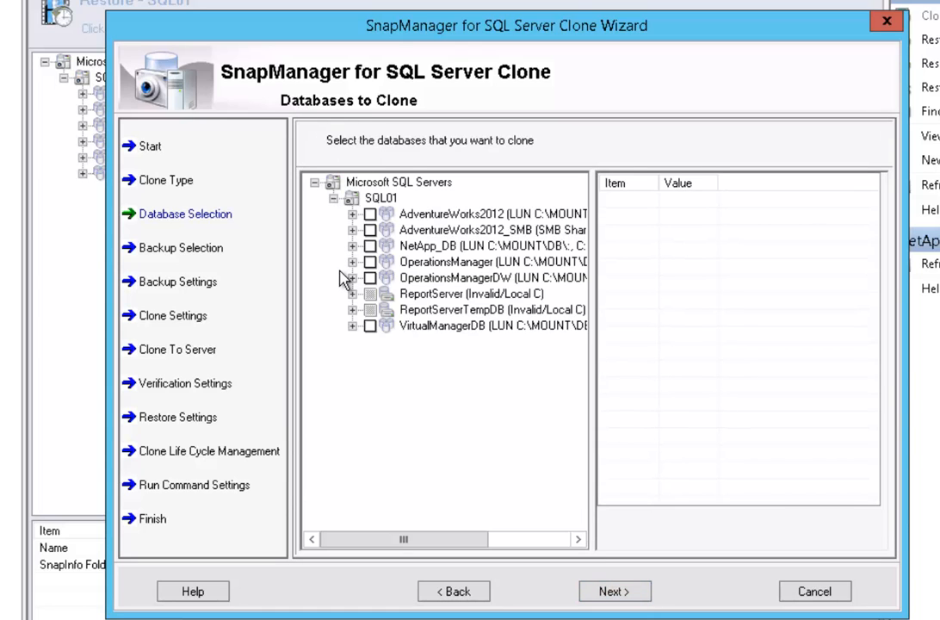
{"action": "left_click", "coordinate": [371, 230]}
{"action": "left_click", "coordinate": [613, 592]}
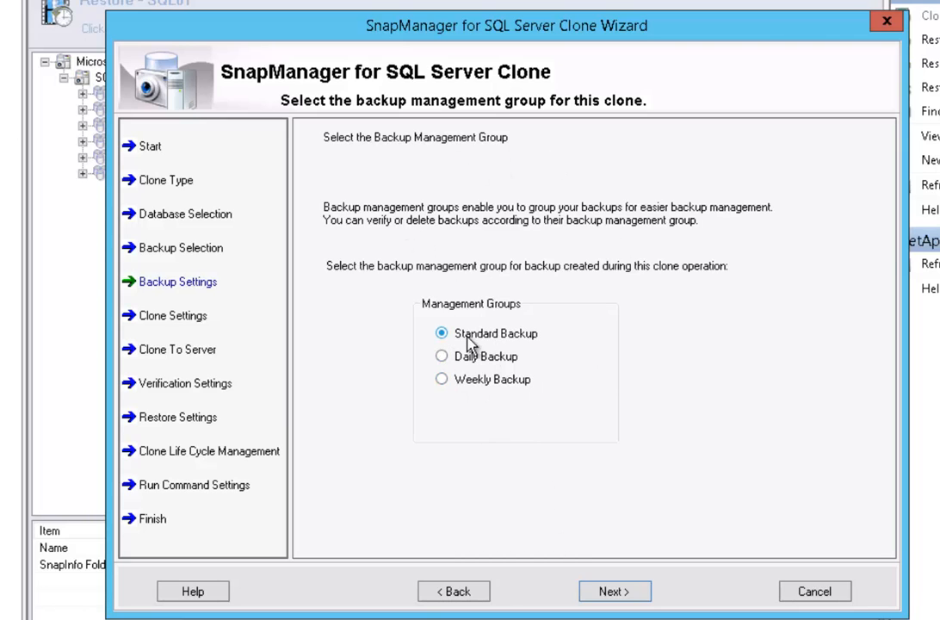
- Keep Standard Backup with log backup, and delete full backups older than 7 days
{"action": "left_click", "coordinate": [613, 592]}
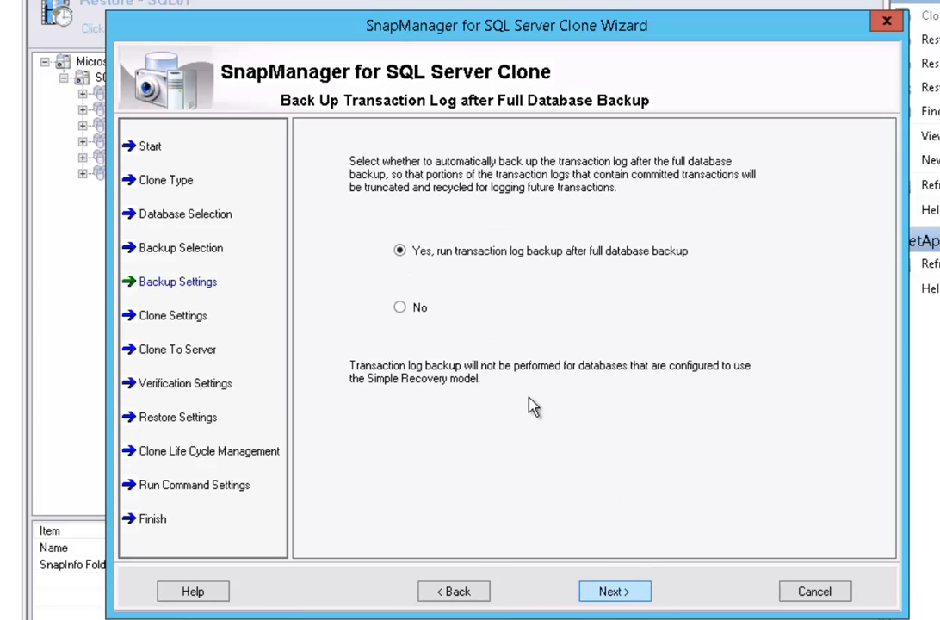
{"action": "left_click", "coordinate": [617, 592]}
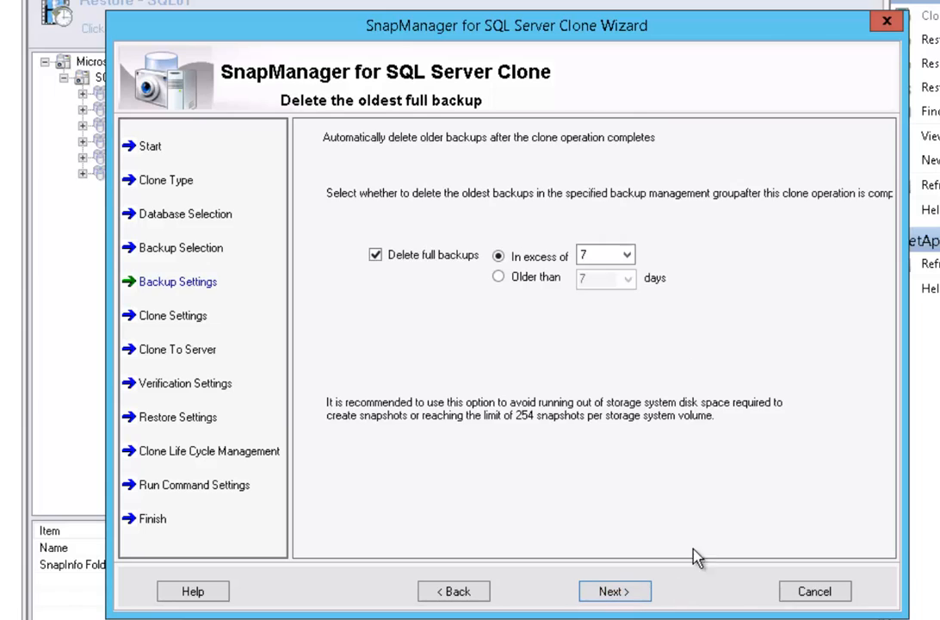
{"action": "left_click", "coordinate": [499, 278]}
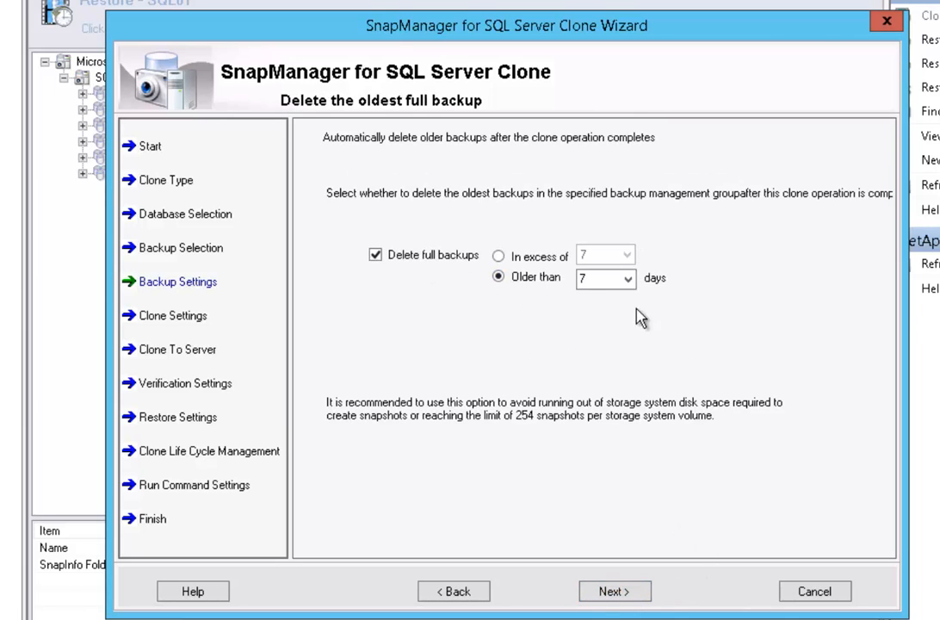
{"action": "left_click", "coordinate": [627, 596]}
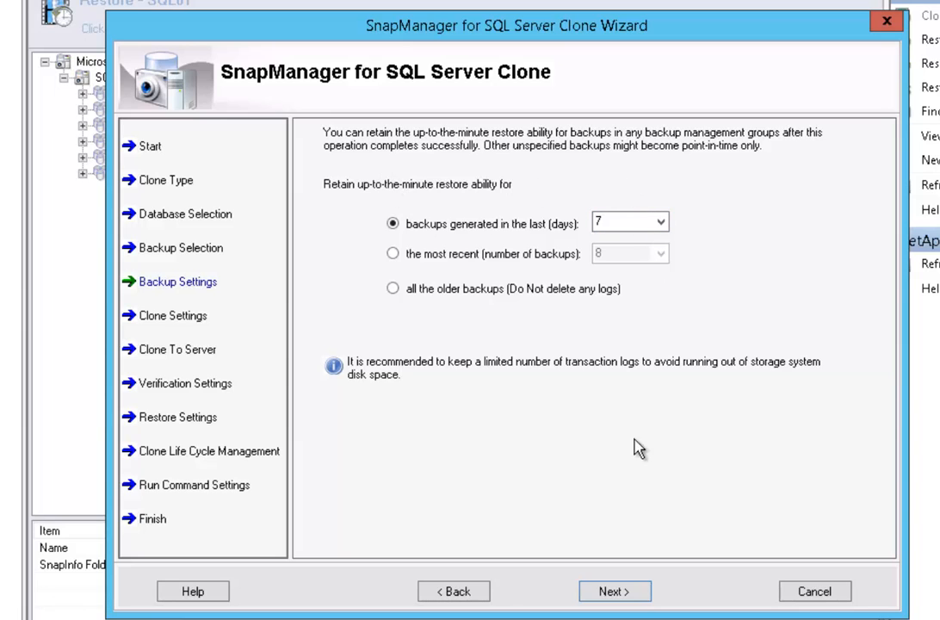
{"action": "left_click", "coordinate": [617, 591]}
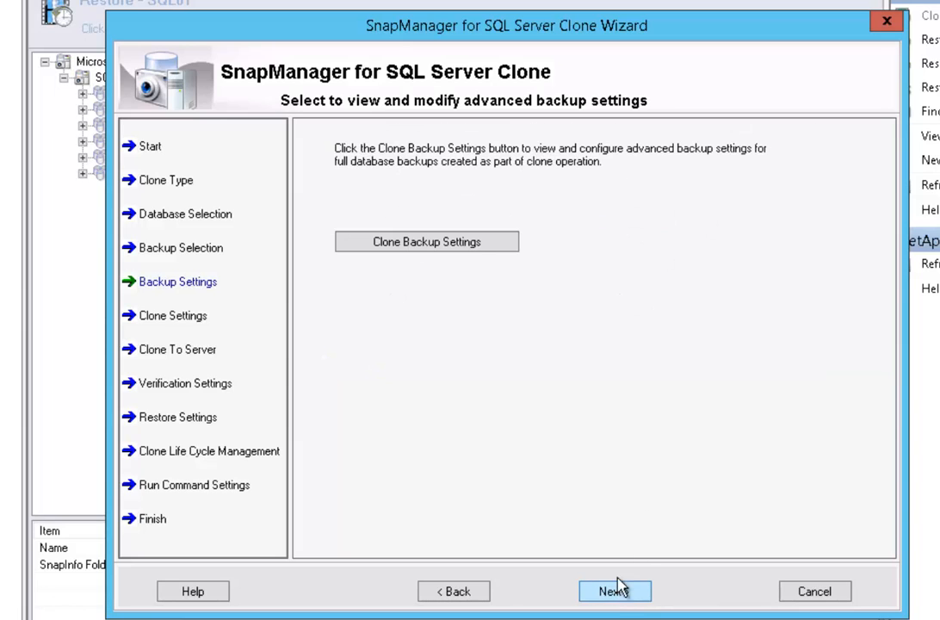
- Review both tabs of Clone Backup Settings, accepting the defaults unchanged
{"action": "left_click", "coordinate": [413, 241]}
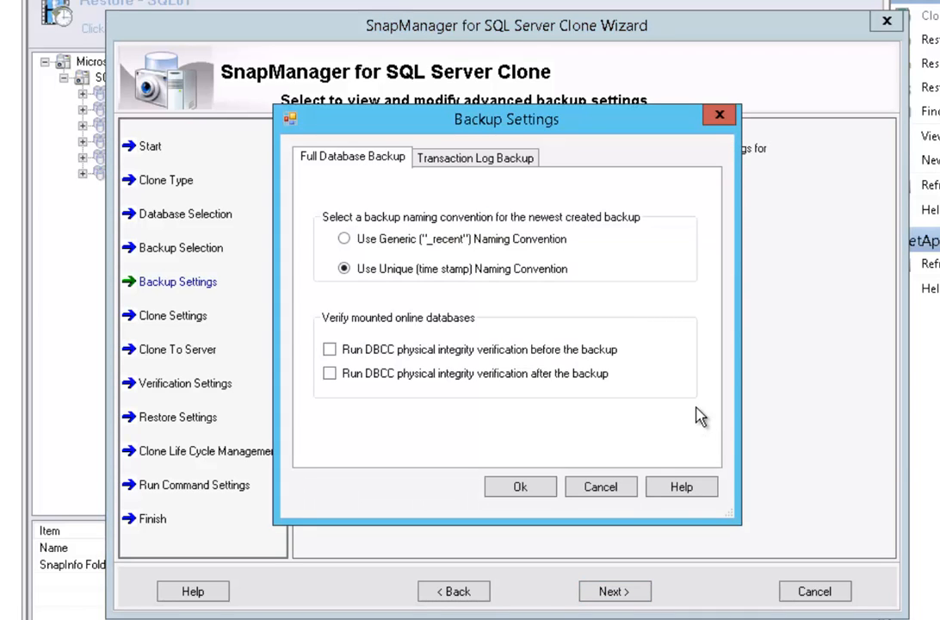
{"action": "mouse_move", "coordinate": [418, 114]}
{"action": "left_mouse_down"}
{"action": "mouse_move", "coordinate": [703, 223]}
{"action": "mouse_move", "coordinate": [502, 131]}
{"action": "mouse_move", "coordinate": [420, 111]}
{"action": "left_mouse_up"}
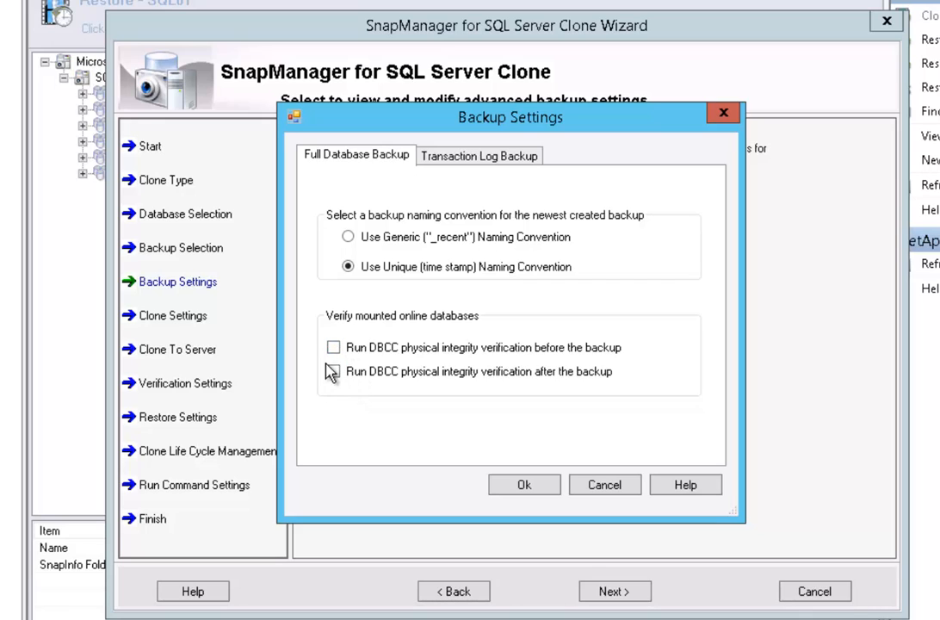
{"action": "left_click", "coordinate": [479, 158]}
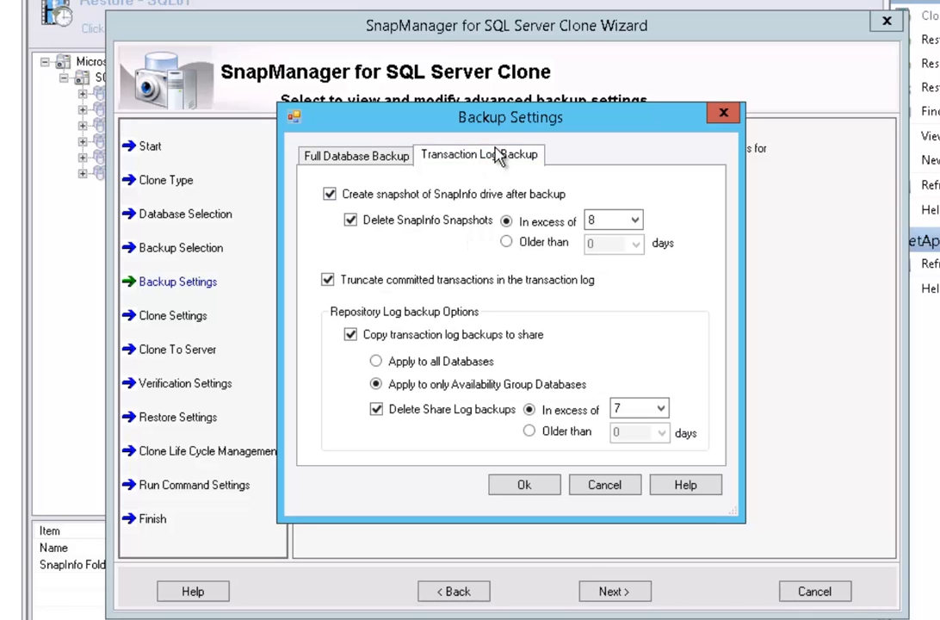
{"action": "left_click", "coordinate": [326, 156]}
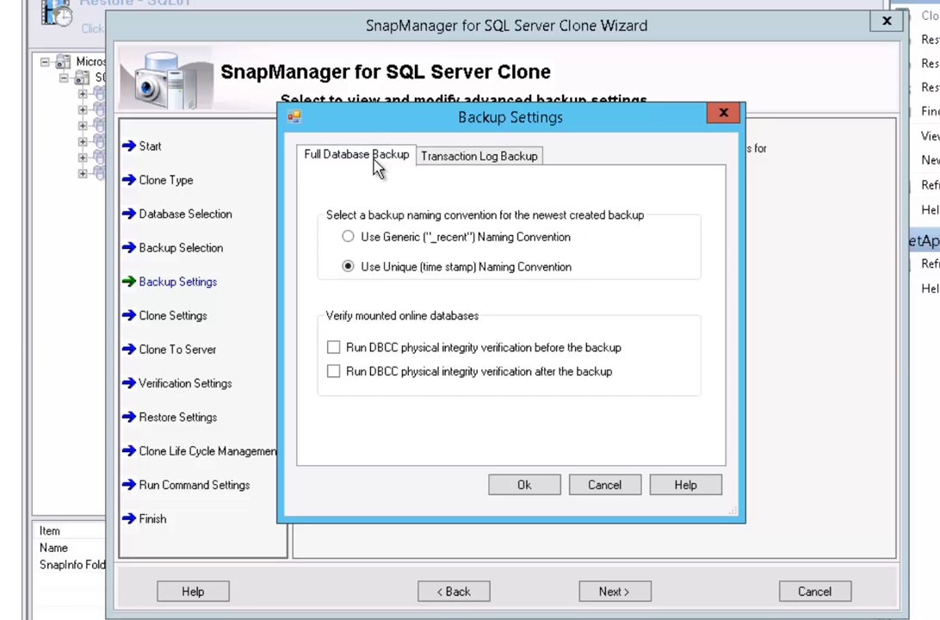
{"action": "left_click", "coordinate": [527, 486]}
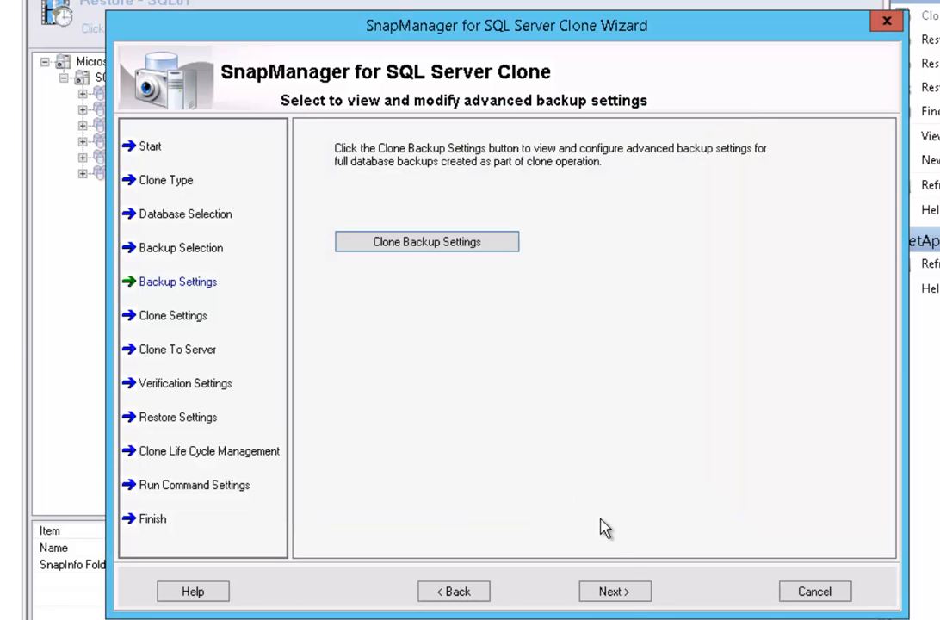
{"action": "left_click", "coordinate": [614, 591]}
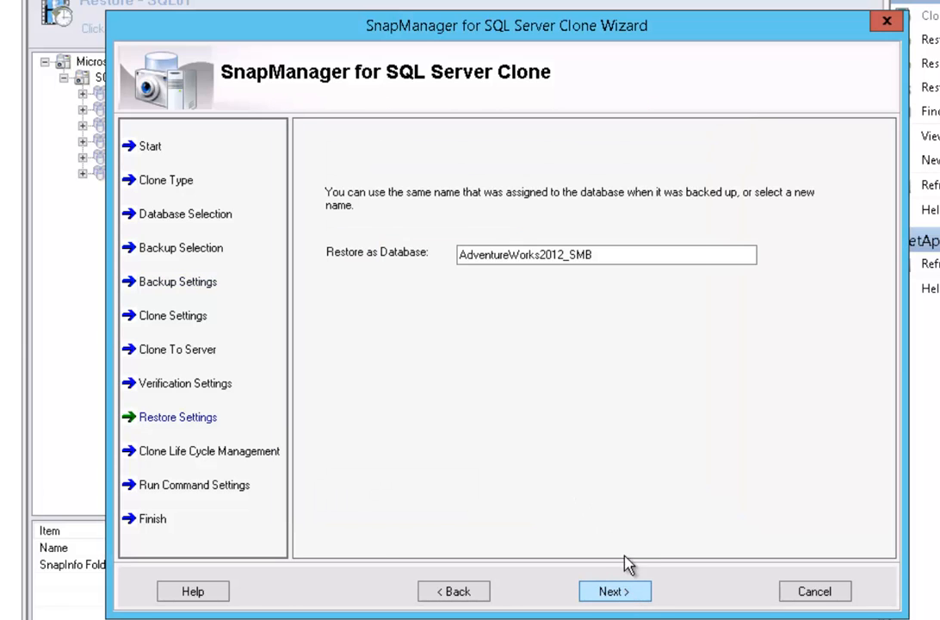
- Append _DEV so the restored database is named AdventureWorks2012_SMB_DEV
{"action": "left_click", "coordinate": [623, 253]}
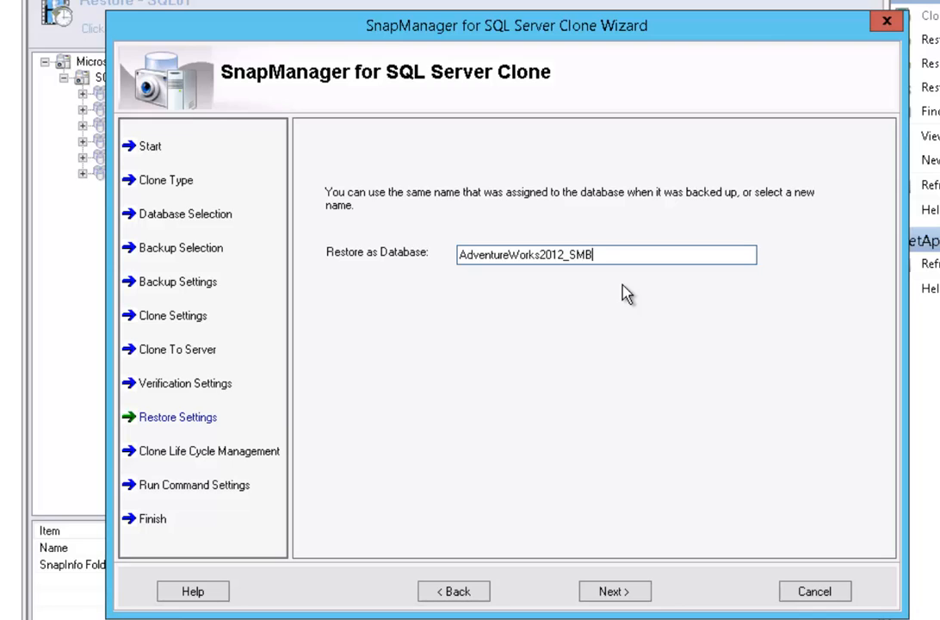
{"action": "type", "text": "_DEV"}
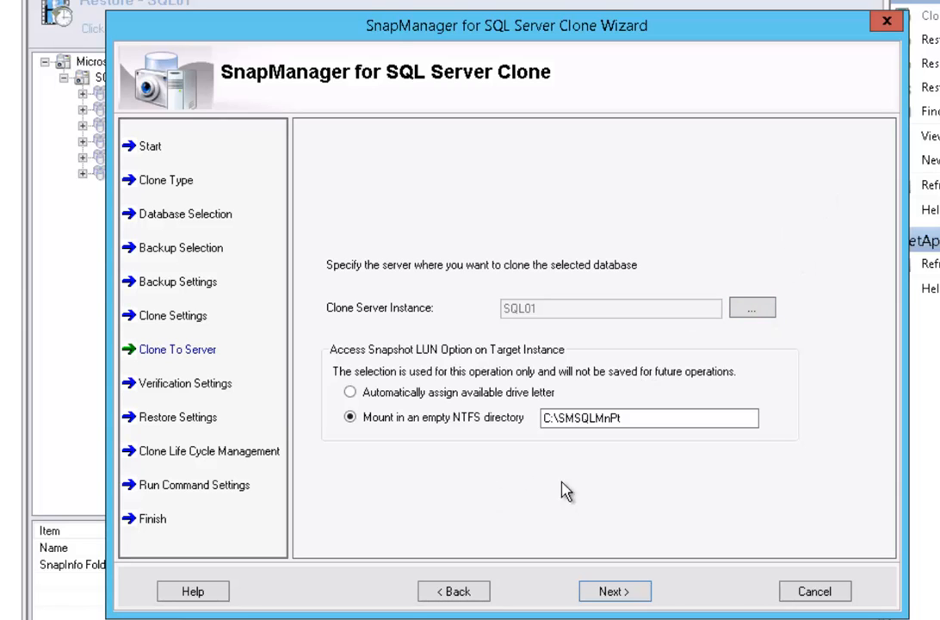
- Opt to clone from an unverified backup and accept the risk warning
{"action": "left_click", "coordinate": [612, 592]}
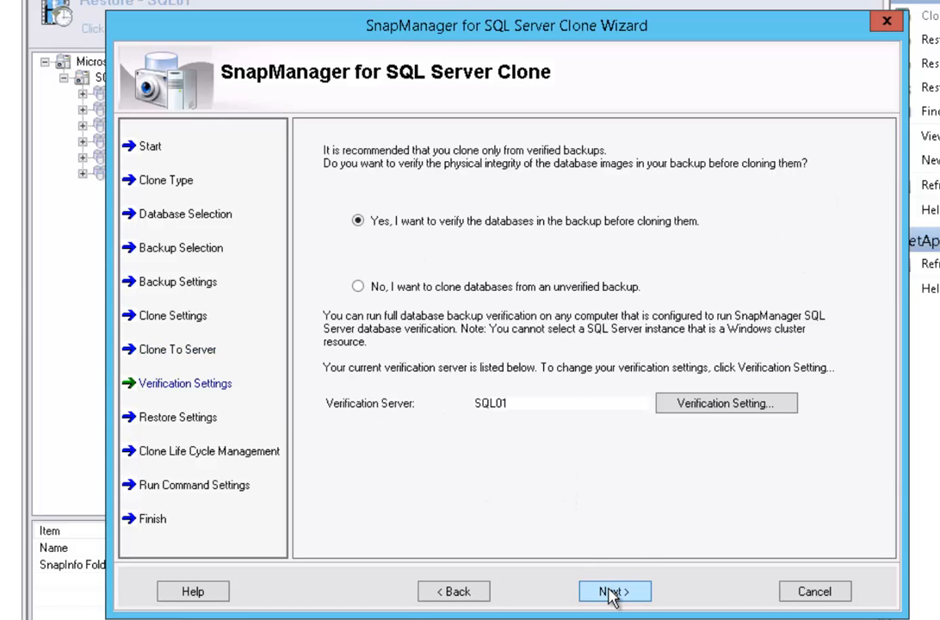
{"action": "left_click", "coordinate": [450, 292]}
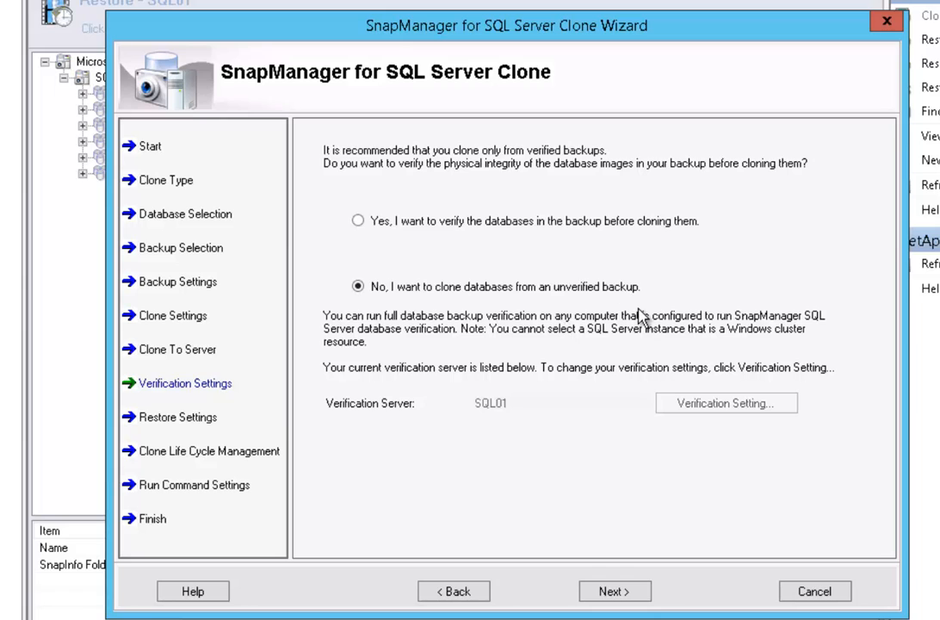
{"action": "left_click", "coordinate": [614, 593]}
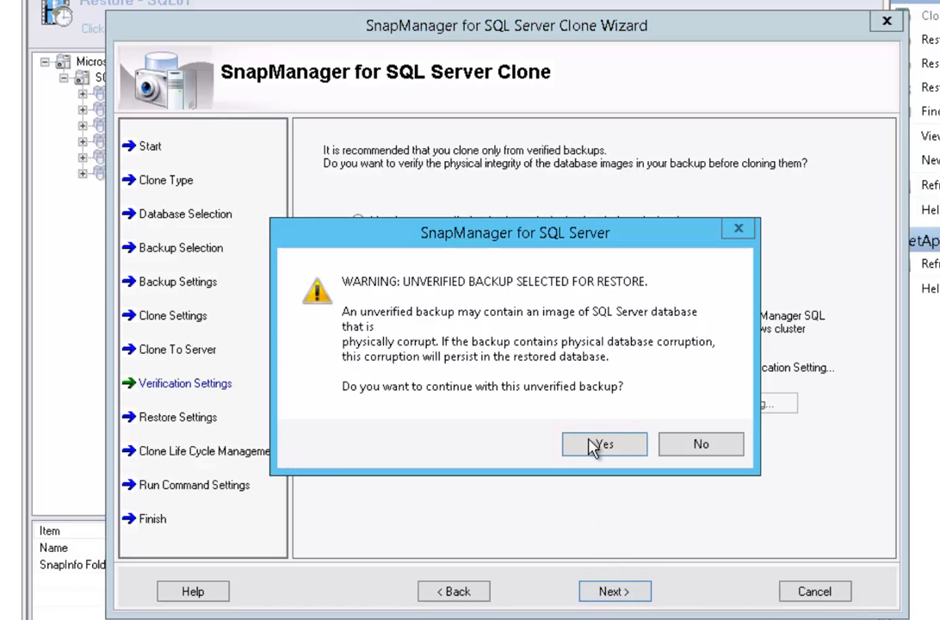
{"action": "left_click", "coordinate": [607, 455]}
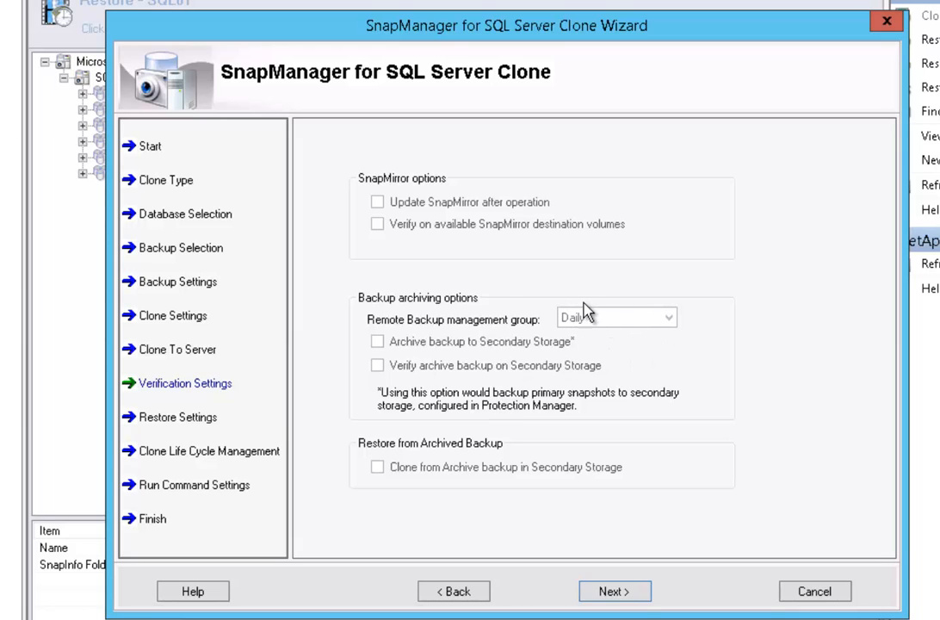
- Check the Clone Restore Settings and close them unchanged
{"action": "left_click", "coordinate": [614, 595]}
{"action": "left_click", "coordinate": [478, 232]}
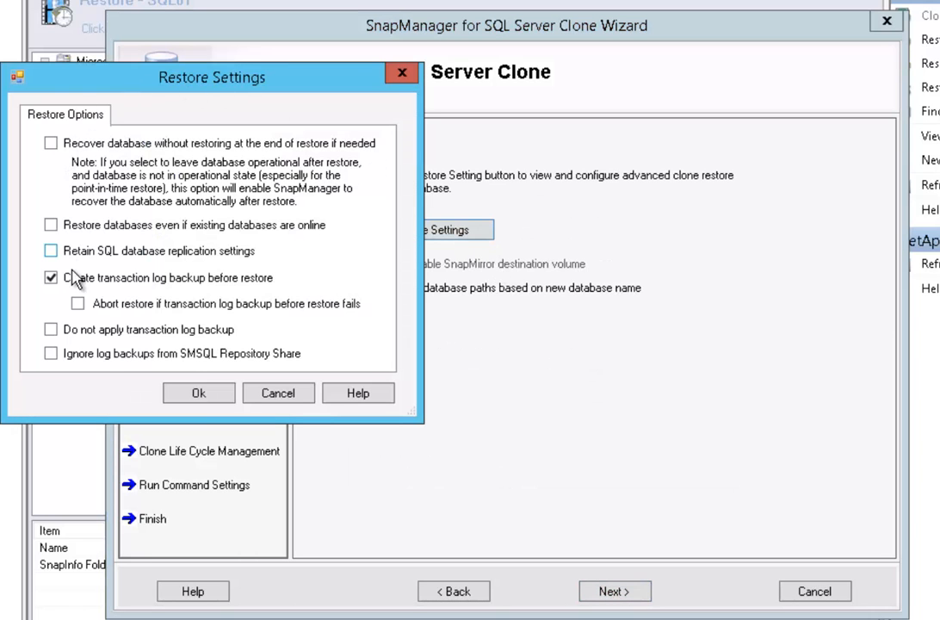
{"action": "left_click", "coordinate": [198, 395]}
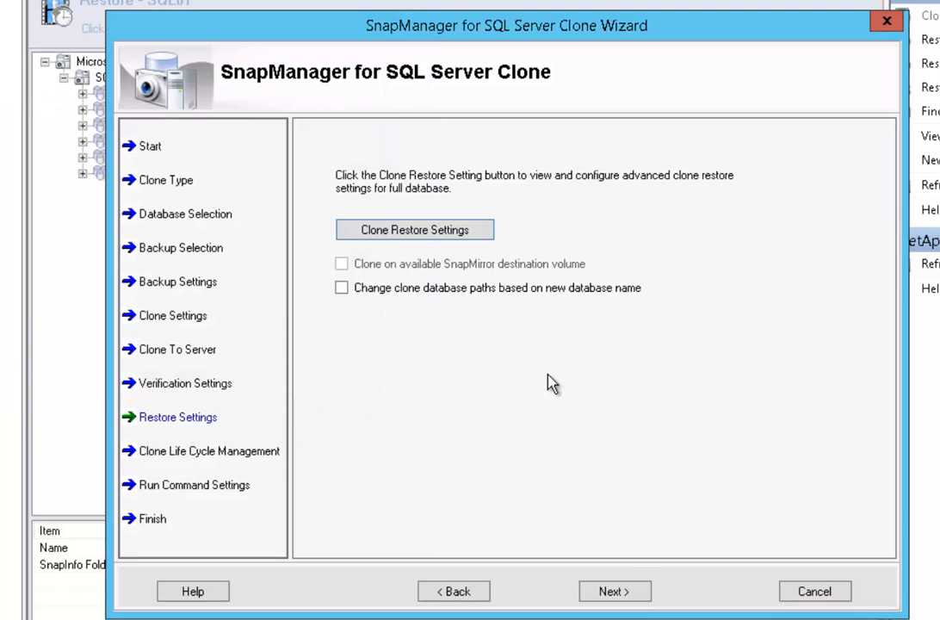
{"action": "left_click", "coordinate": [637, 594]}
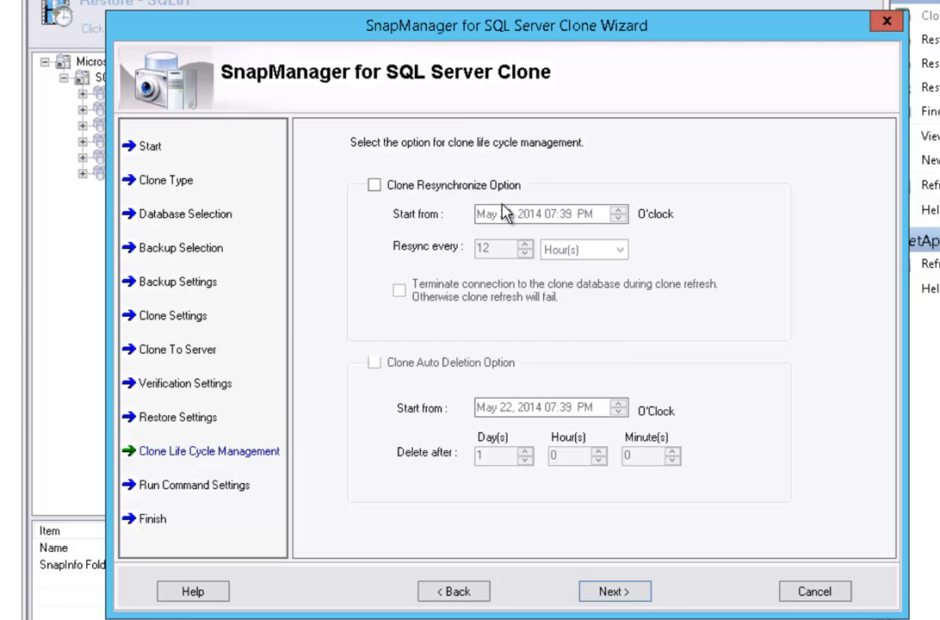
- Try a resync every 1 day starting 06:00, then leave clone resynchronization off
{"action": "left_click", "coordinate": [374, 185]}
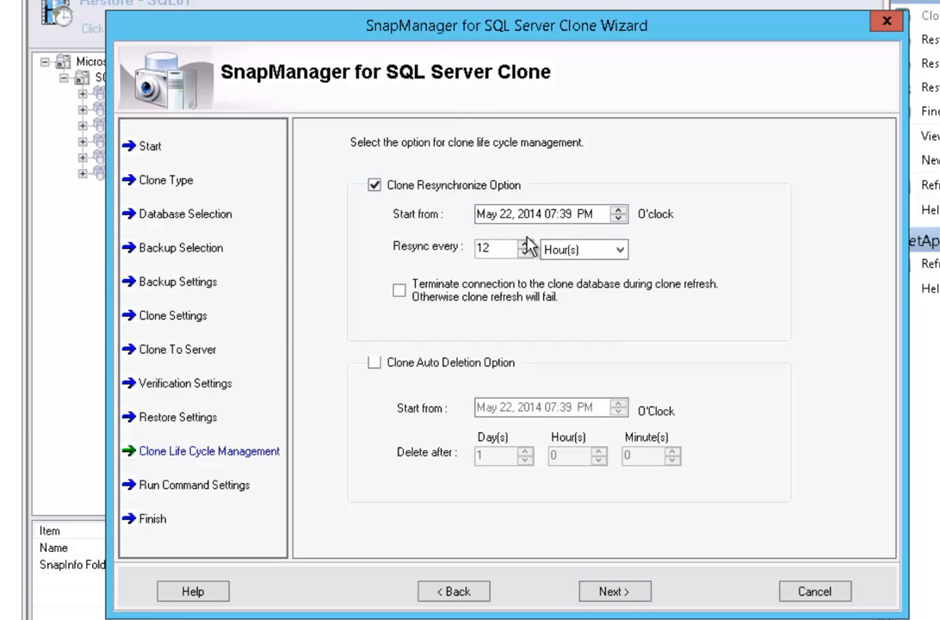
{"action": "left_click", "coordinate": [584, 249]}
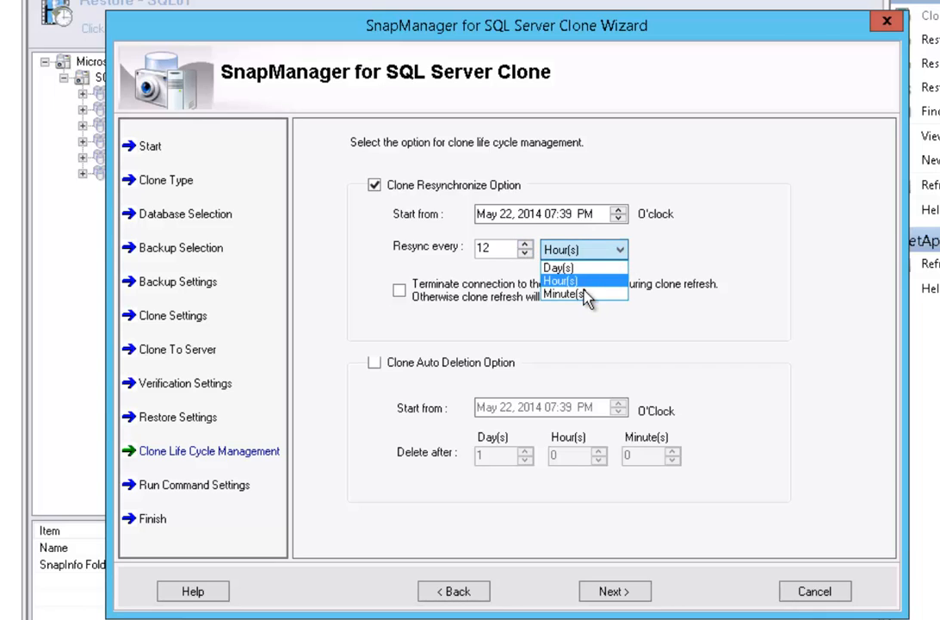
{"action": "left_click", "coordinate": [562, 260]}
{"action": "left_click_drag", "start_coordinate": [498, 248], "coordinate": [405, 244]}
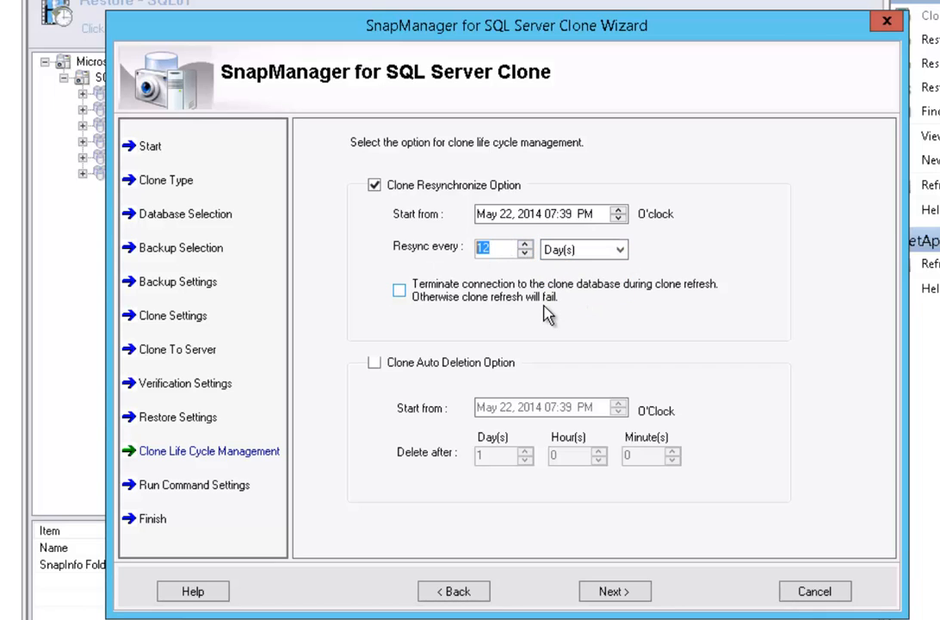
{"action": "type", "text": "1"}
{"action": "left_click", "coordinate": [551, 217]}
{"action": "type", "text": "0"}
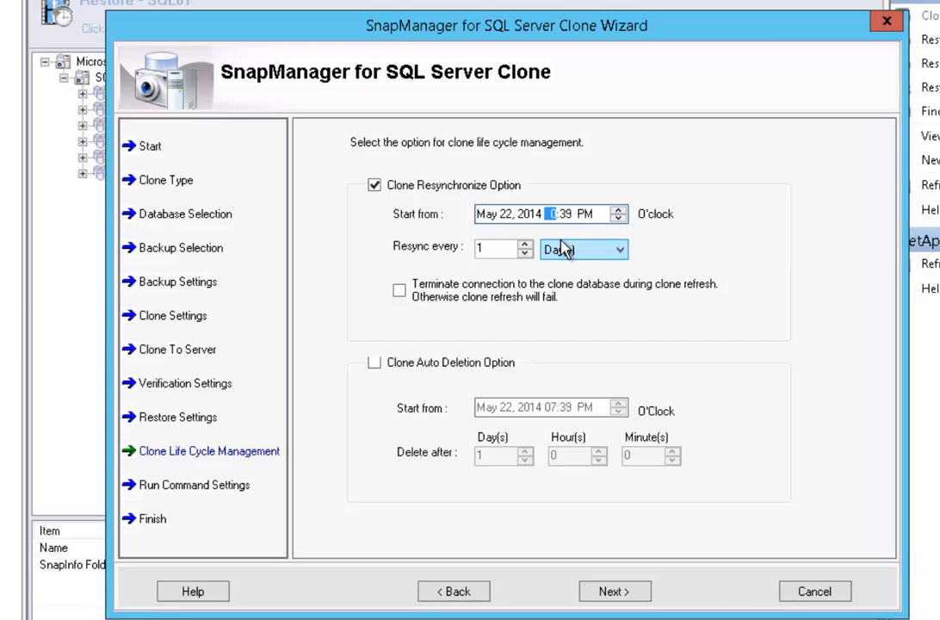
{"action": "type", "text": "6"}
{"action": "left_click", "coordinate": [568, 214]}
{"action": "type", "text": "00"}
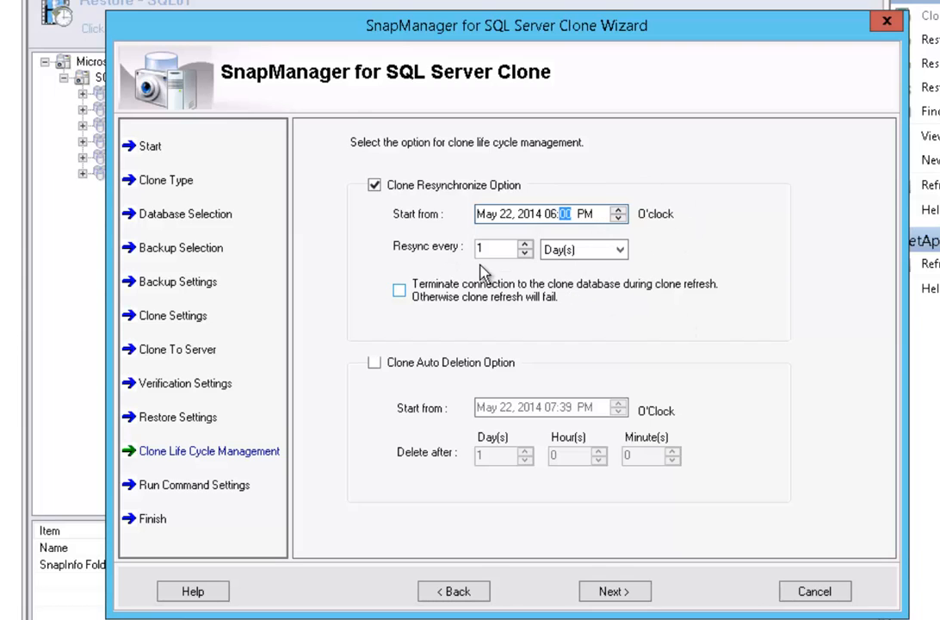
{"action": "left_click", "coordinate": [375, 185]}
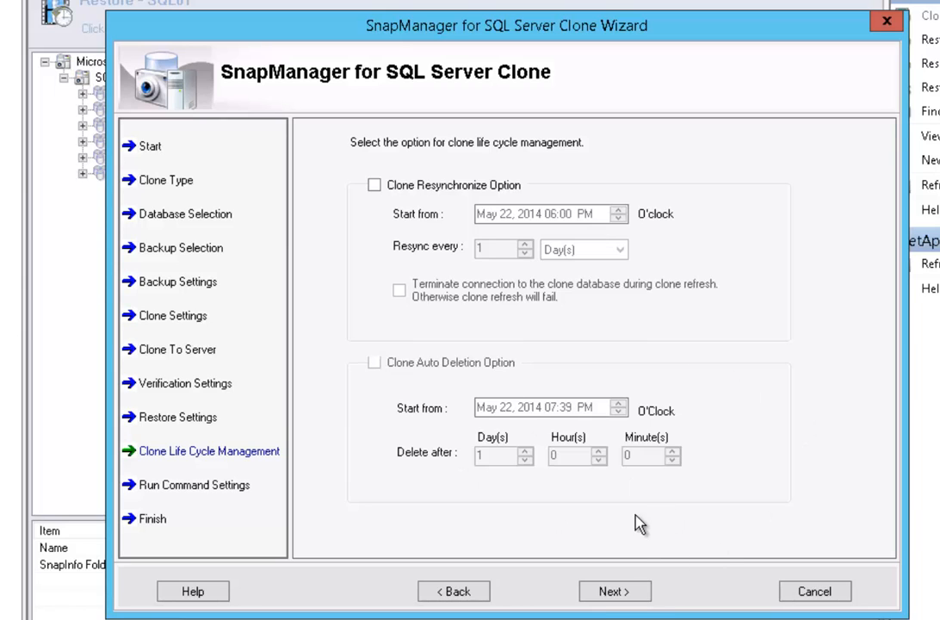
{"action": "left_click", "coordinate": [626, 593]}
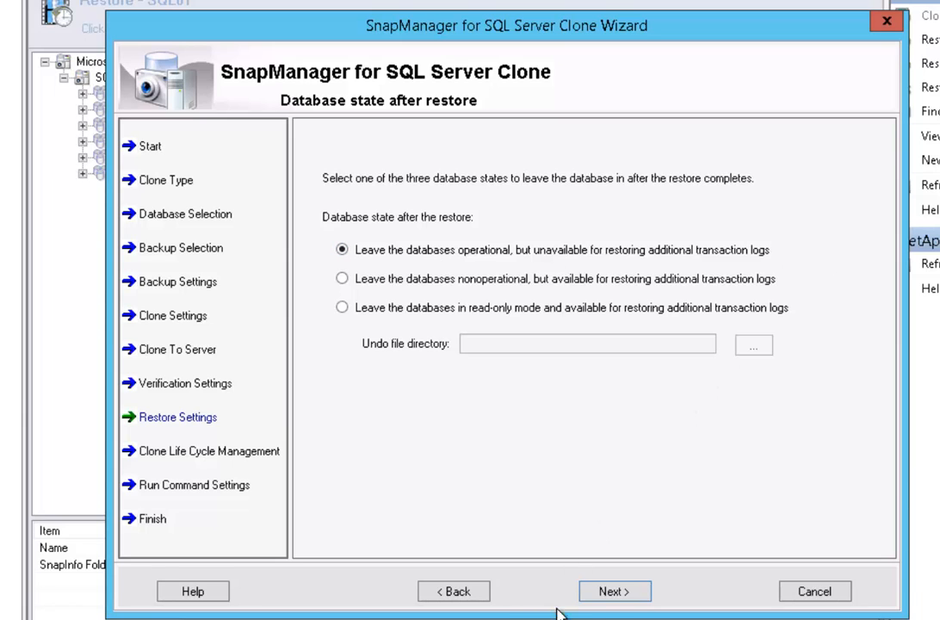
- Skip the run command settings and scroll through the AdventureWorks2012_SMB_DEV clone summary
{"action": "left_click", "coordinate": [614, 592]}
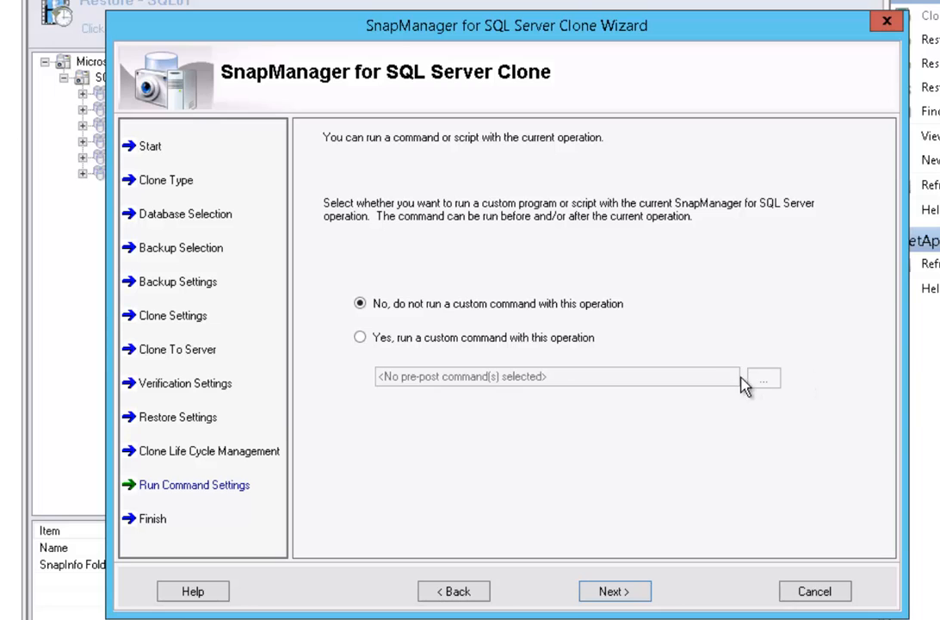
{"action": "left_click", "coordinate": [615, 591]}
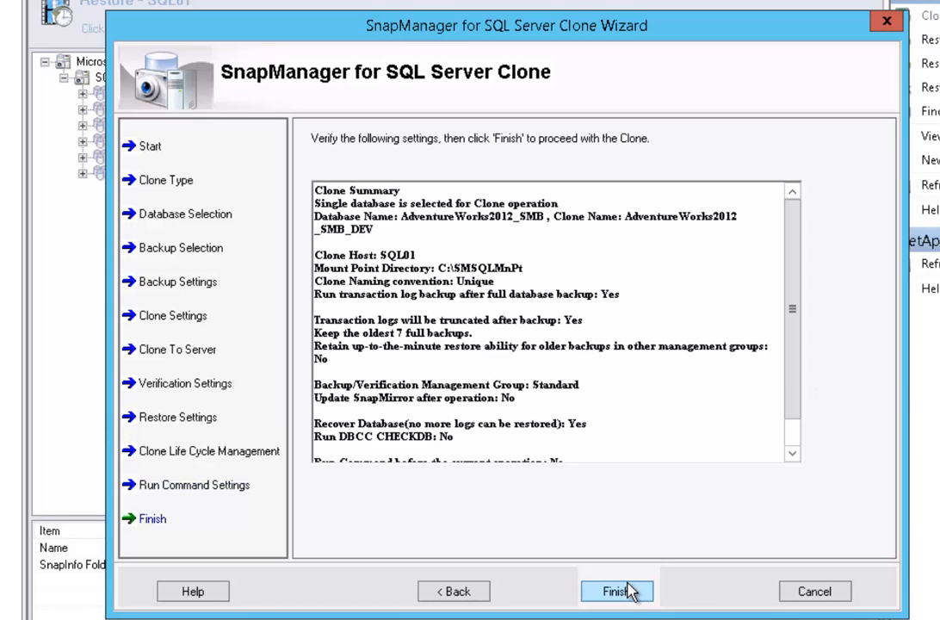
{"action": "mouse_move", "coordinate": [796, 200]}
{"action": "left_mouse_down"}
{"action": "mouse_move", "coordinate": [797, 278]}
{"action": "mouse_move", "coordinate": [831, 175]}
{"action": "left_mouse_up"}
- Run the clone tasks, dismiss the success message, and close the status window
{"action": "left_click", "coordinate": [613, 592]}
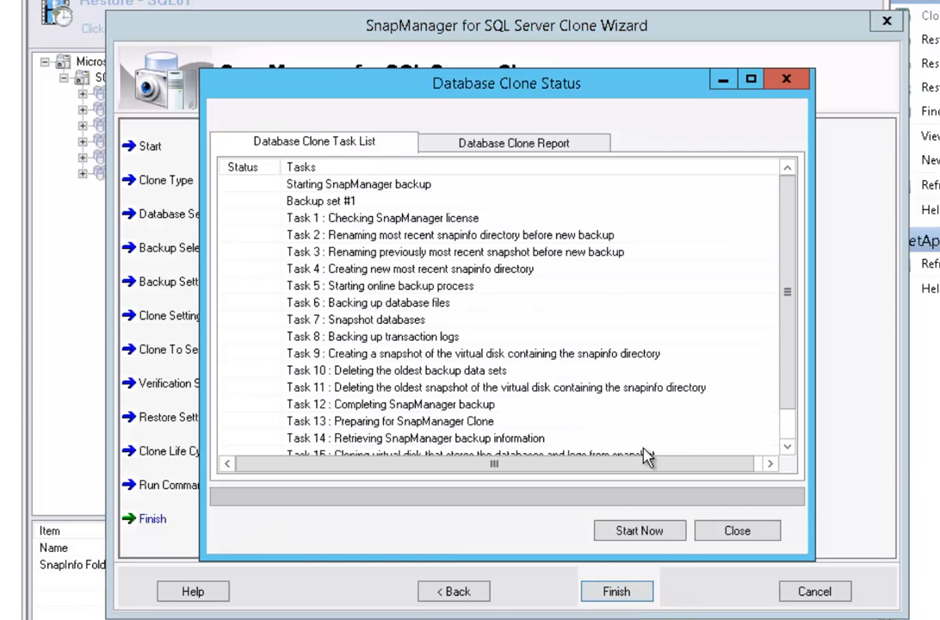
{"action": "left_click", "coordinate": [641, 533]}
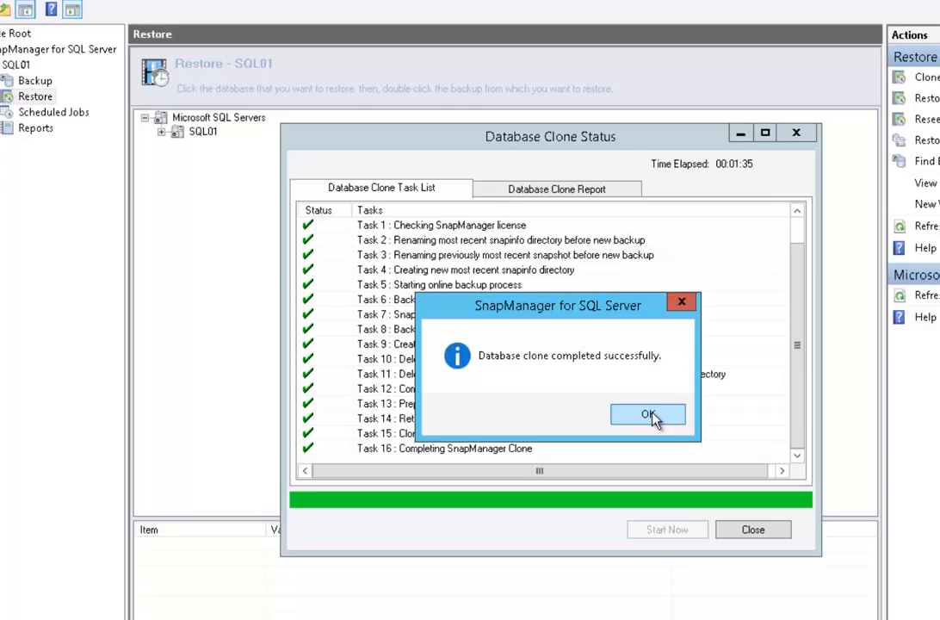
{"action": "left_click", "coordinate": [623, 402]}
{"action": "left_click", "coordinate": [739, 531]}
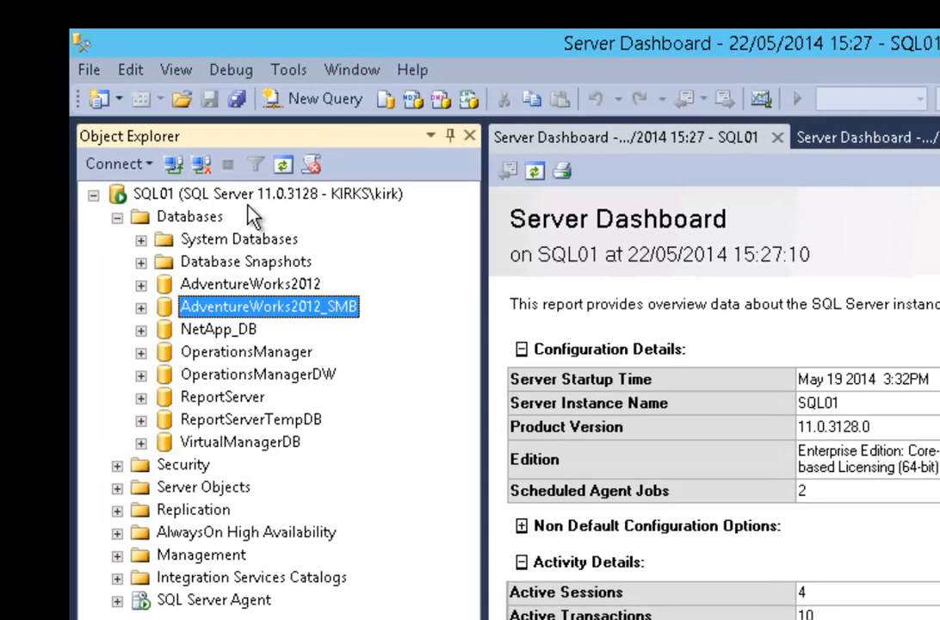
- Refresh SQL01 in Object Explorer and select AdventureWorks2012_SMB_DEV under Databases
{"action": "left_click", "coordinate": [191, 196]}
{"action": "left_click", "coordinate": [283, 164]}
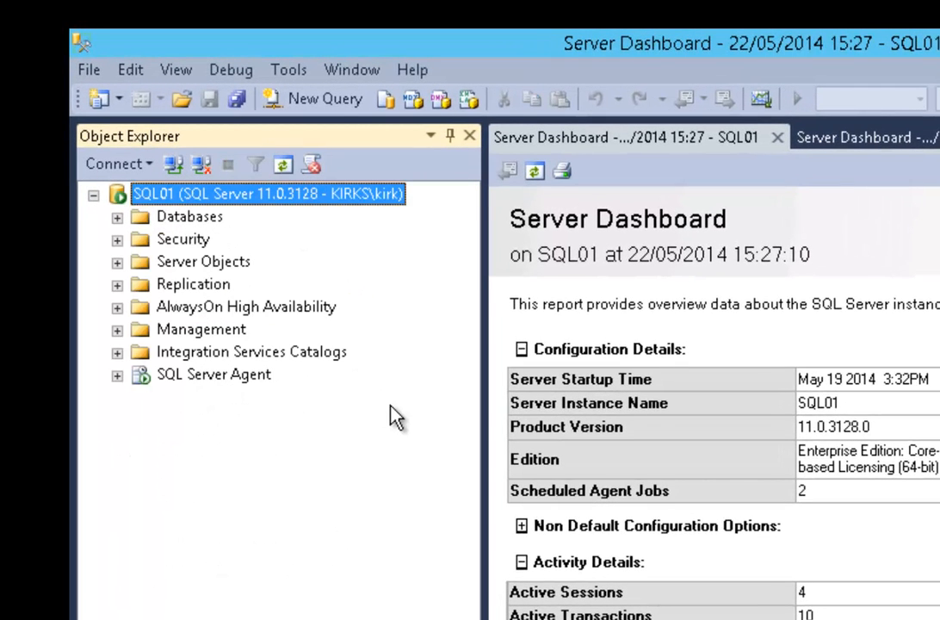
{"action": "left_click", "coordinate": [118, 217]}
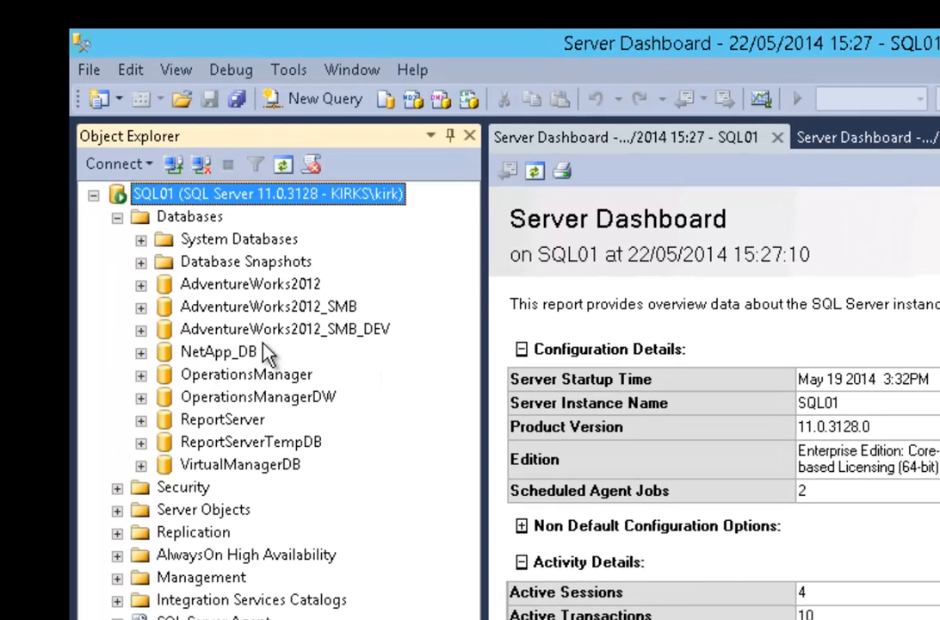
{"action": "left_click", "coordinate": [348, 330]}
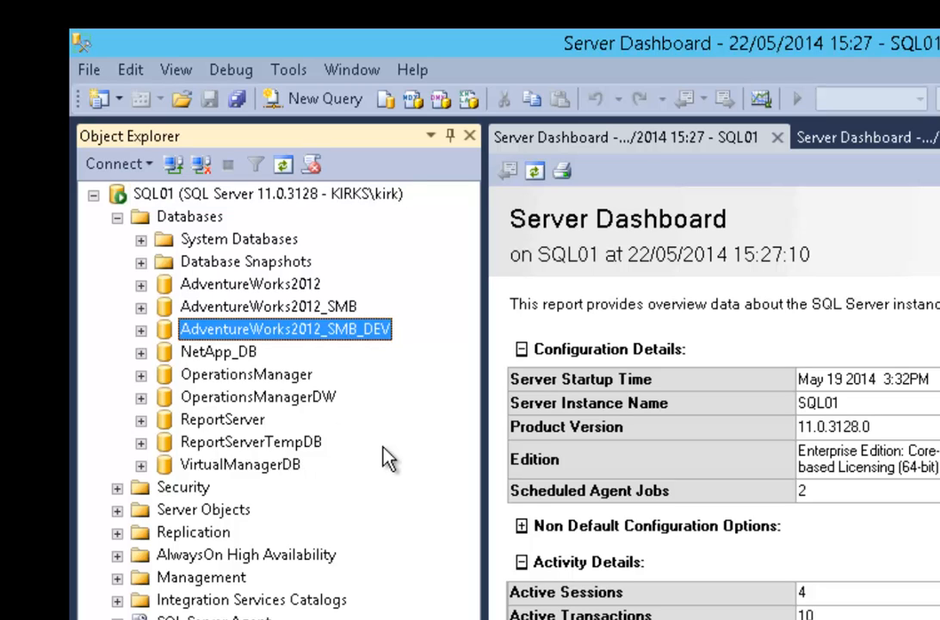